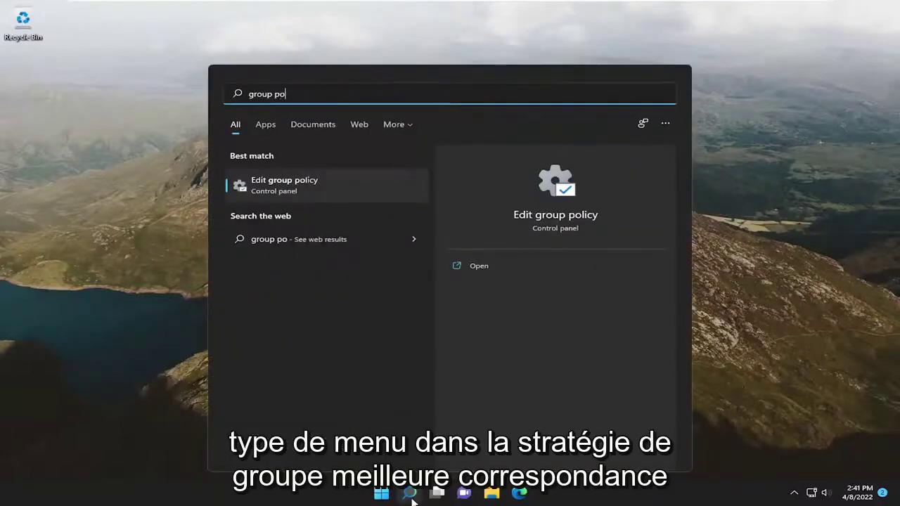
- Search Windows for "group policy", open the Local Group Policy Editor, and enlarge its window and folder tree
{"action": "type", "text": "icy"}
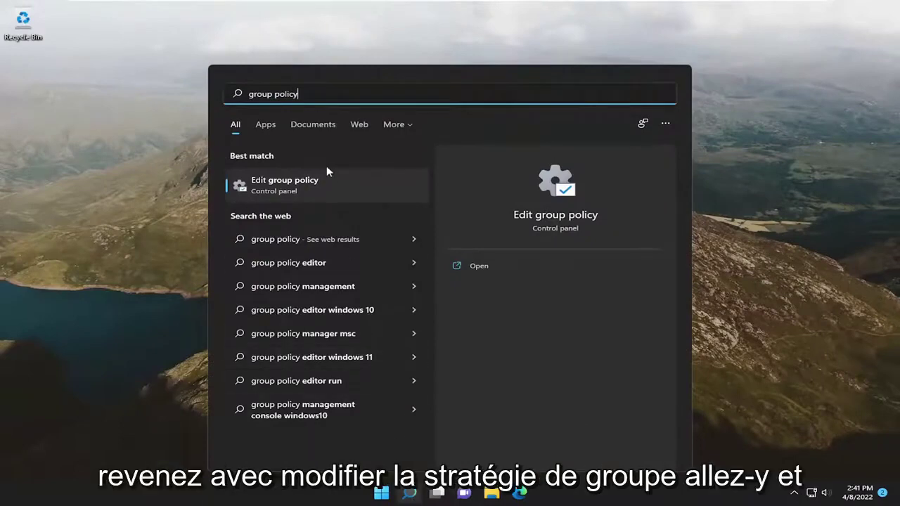
{"action": "left_click", "coordinate": [289, 184]}
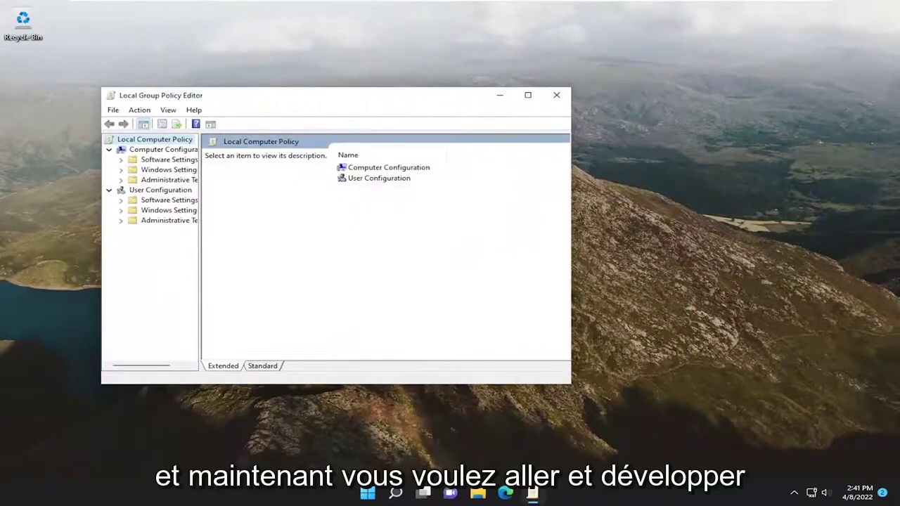
{"action": "left_click_drag", "start_coordinate": [318, 99], "coordinate": [408, 67]}
{"action": "left_click_drag", "start_coordinate": [660, 353], "coordinate": [707, 371]}
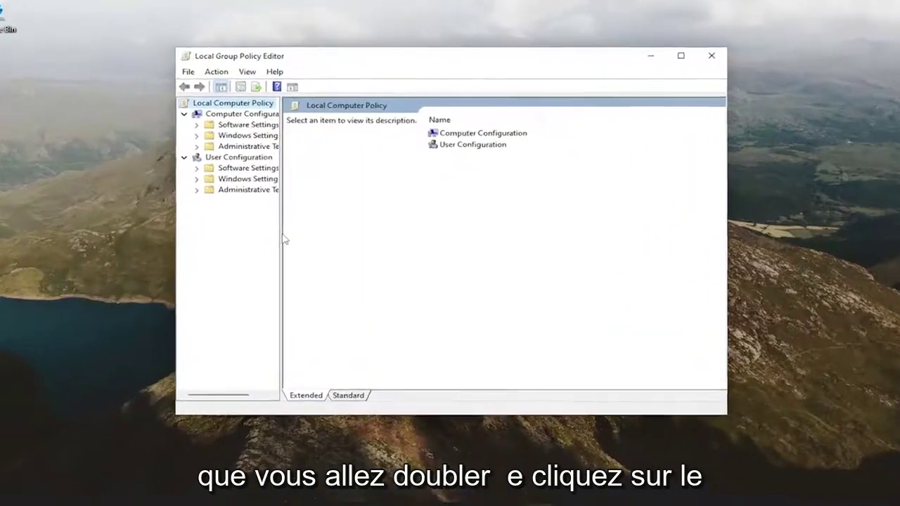
{"action": "left_click_drag", "start_coordinate": [285, 240], "coordinate": [322, 211]}
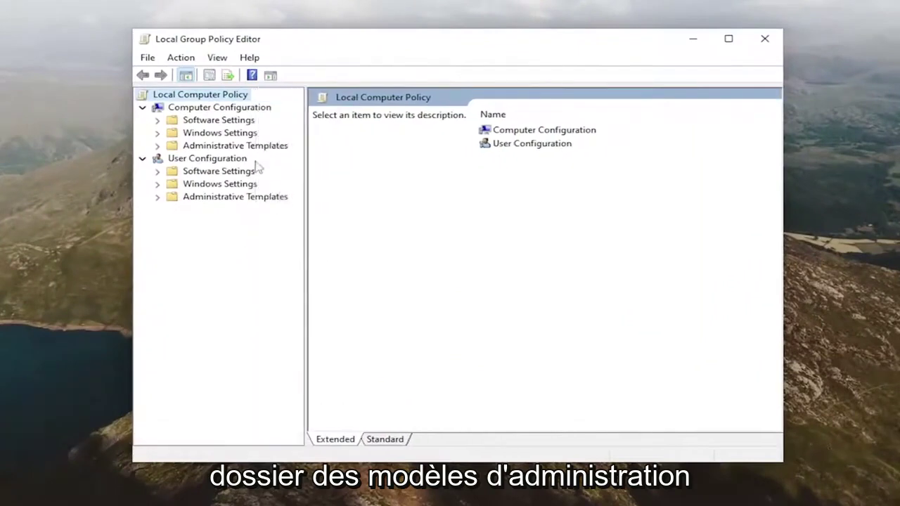
- Open the Windows Update folder under Computer Configuration > Administrative Templates > Windows Components
{"action": "double_click", "coordinate": [250, 147]}
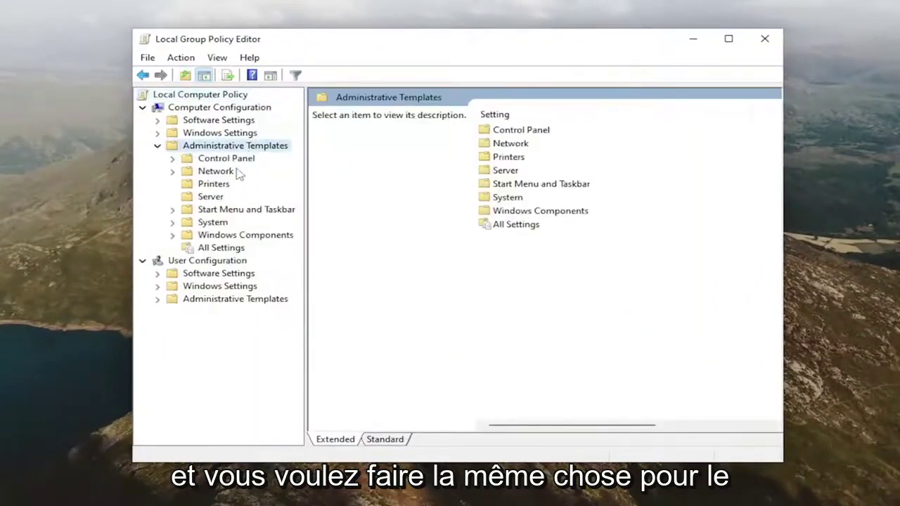
{"action": "double_click", "coordinate": [211, 235]}
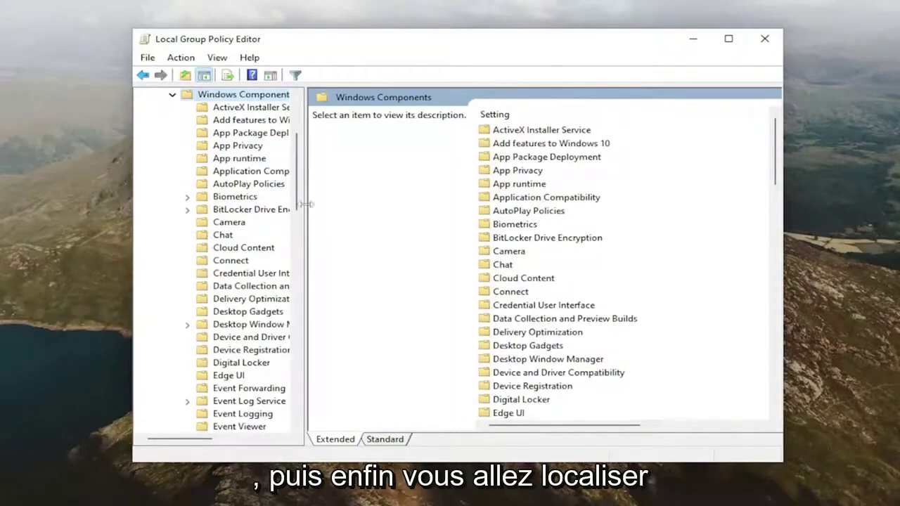
{"action": "left_click_drag", "start_coordinate": [308, 209], "coordinate": [360, 218]}
{"action": "scroll", "coordinate": [237, 344], "scroll_direction": "down", "scroll_amount": 15}
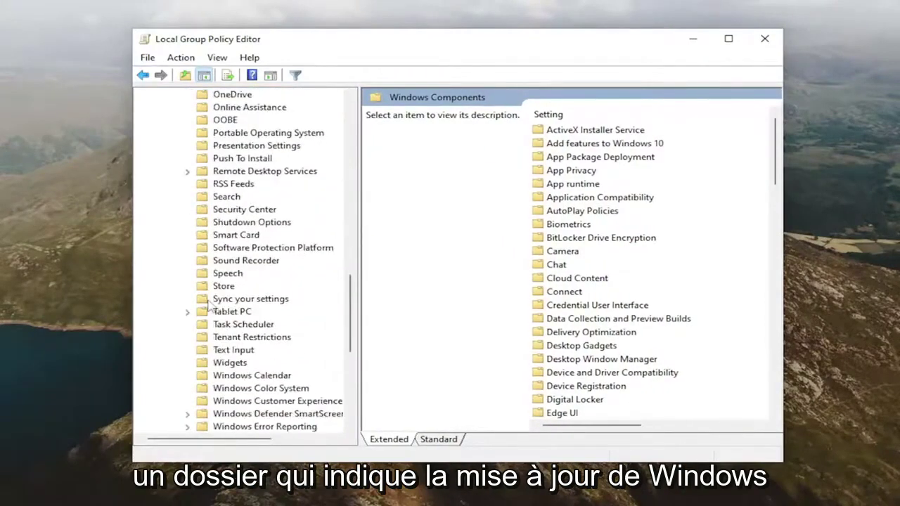
{"action": "scroll", "coordinate": [237, 345], "scroll_direction": "down", "scroll_amount": 10}
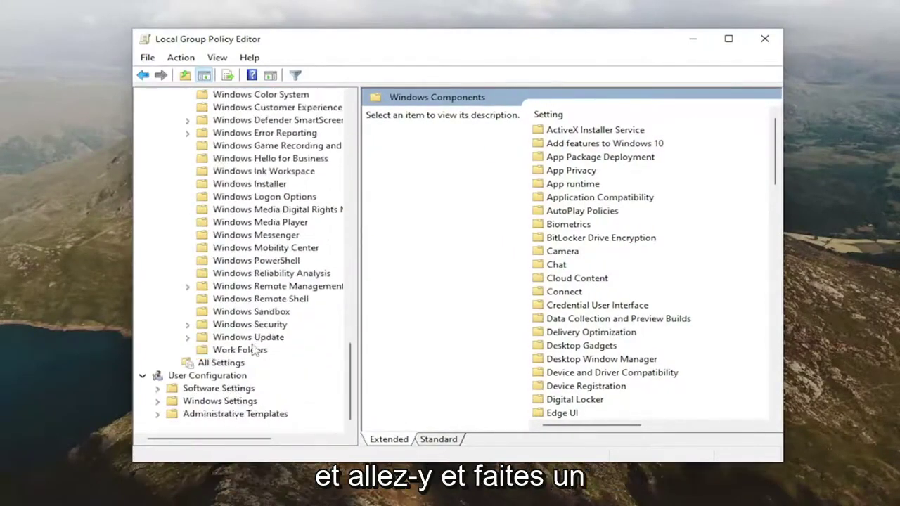
{"action": "left_click", "coordinate": [253, 326]}
{"action": "left_click", "coordinate": [256, 339]}
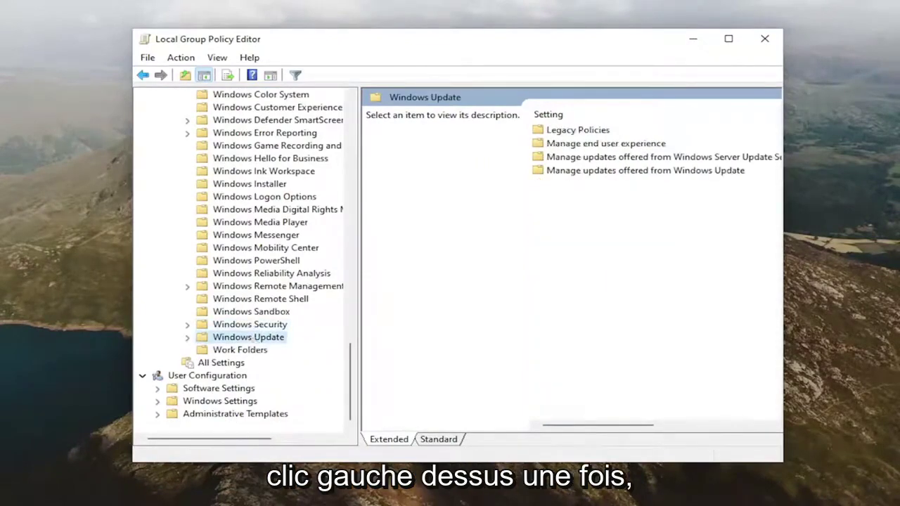
- Open the Configure Automatic Updates policy in the Manage end user experience folder and bring its whole dialog into view
{"action": "left_click", "coordinate": [578, 145]}
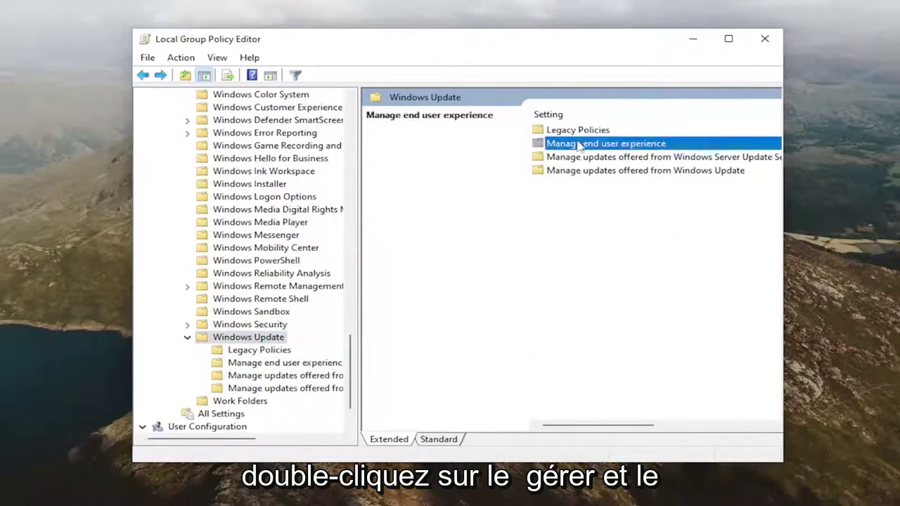
{"action": "double_click", "coordinate": [602, 145]}
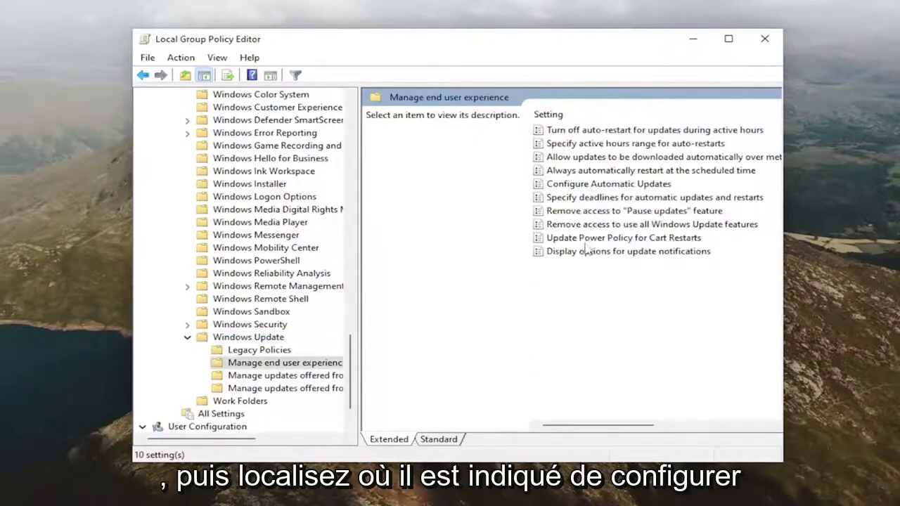
{"action": "double_click", "coordinate": [583, 184]}
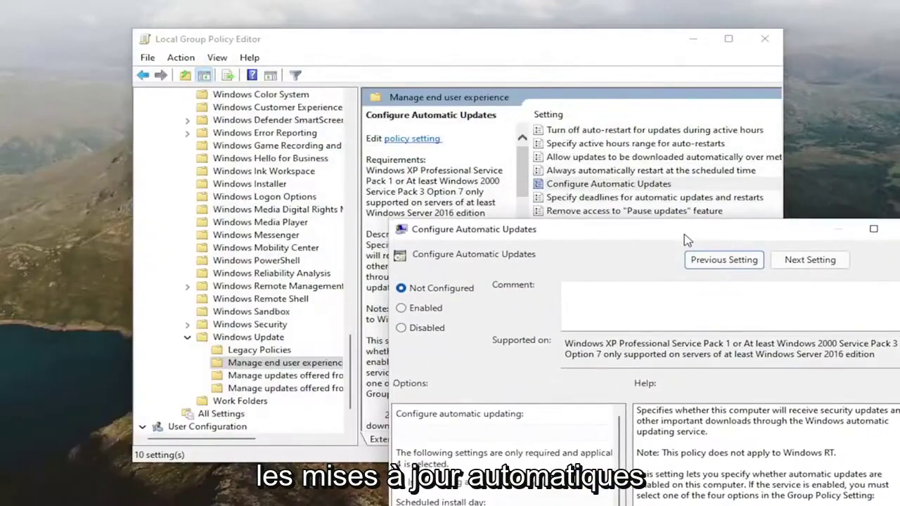
{"action": "left_click_drag", "start_coordinate": [687, 239], "coordinate": [686, 241]}
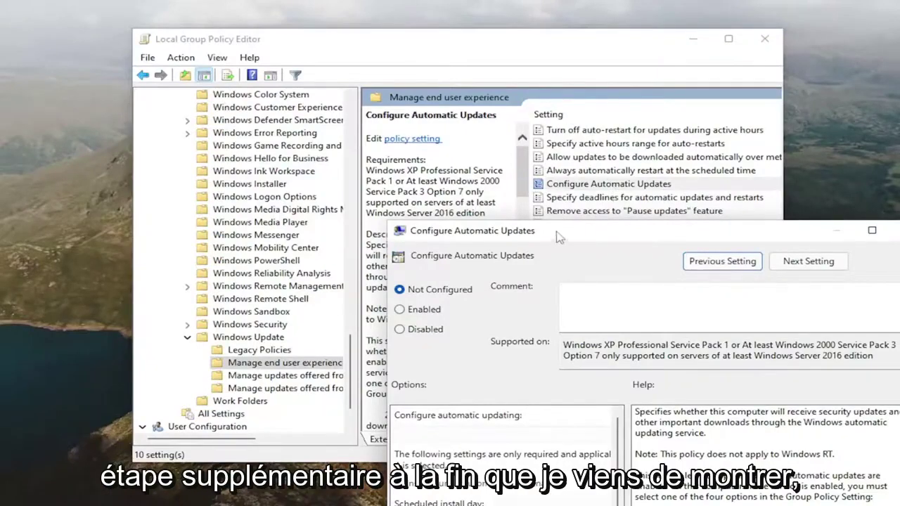
{"action": "left_click_drag", "start_coordinate": [559, 235], "coordinate": [383, 53]}
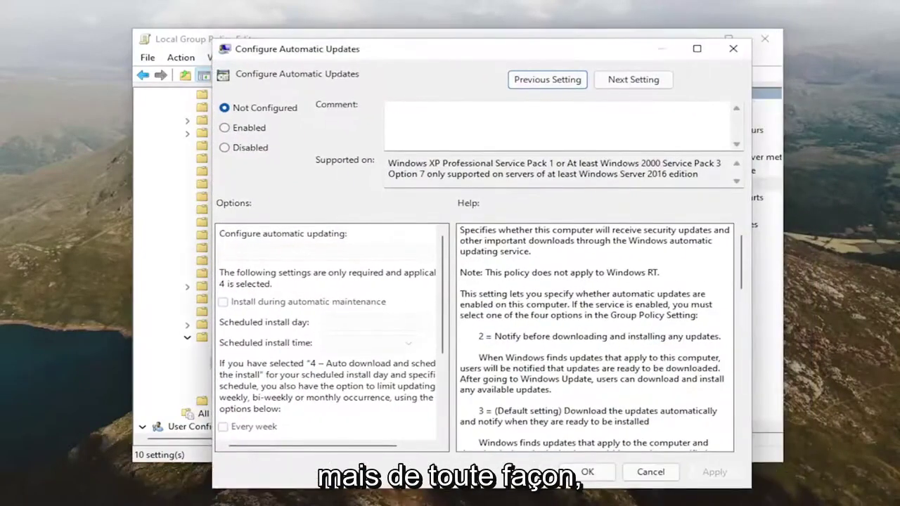
- Enable the policy and set automatic updating to "2 - Notify for download and auto install", consulting the help text on the options
{"action": "left_click", "coordinate": [250, 129]}
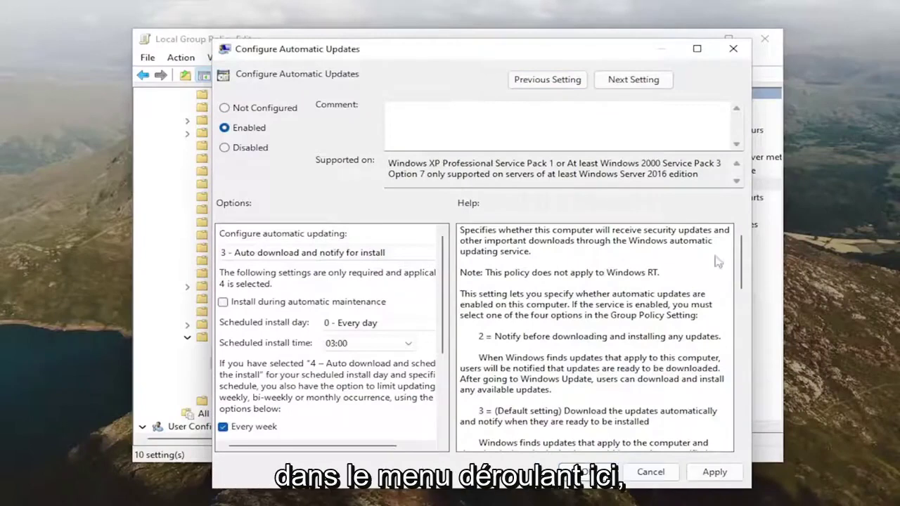
{"action": "left_click", "coordinate": [384, 257]}
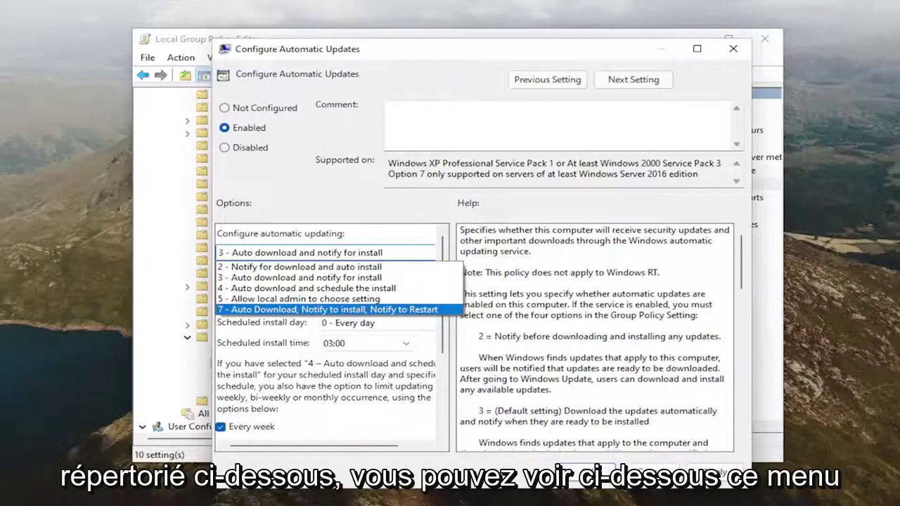
{"action": "key", "text": "Up"}
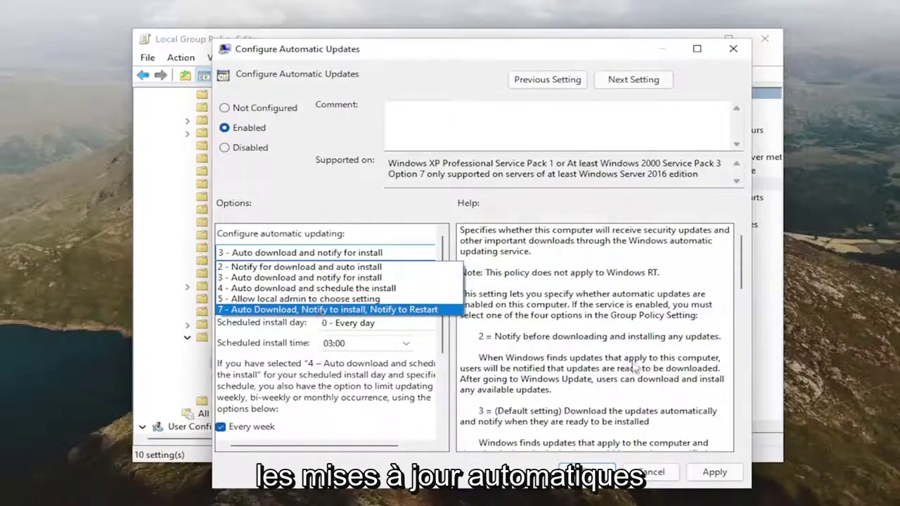
{"action": "scroll", "coordinate": [620, 358], "scroll_direction": "down", "scroll_amount": 10}
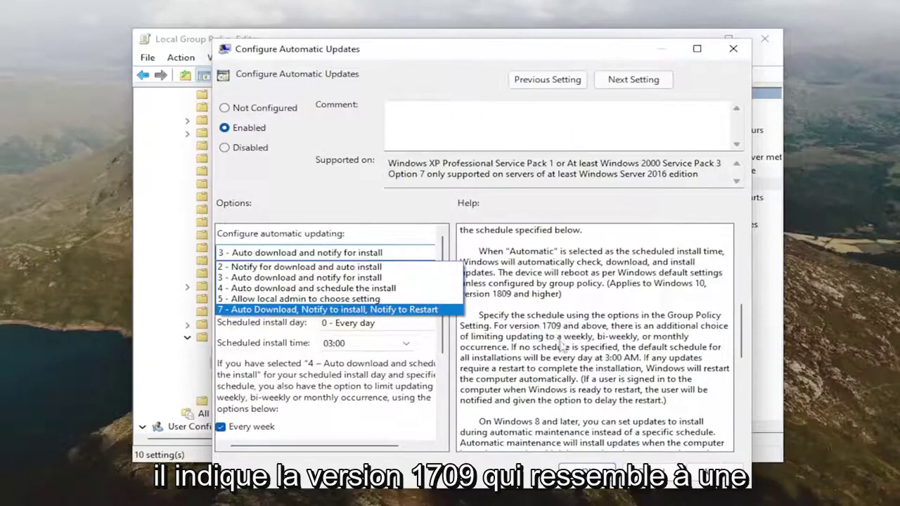
{"action": "scroll", "coordinate": [561, 352], "scroll_direction": "down", "scroll_amount": 4}
{"action": "scroll", "coordinate": [560, 359], "scroll_direction": "up", "scroll_amount": 3}
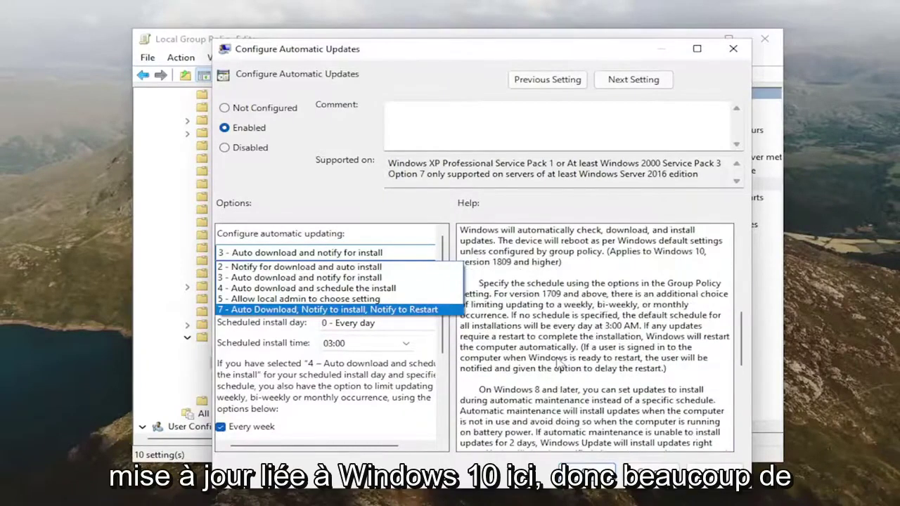
{"action": "scroll", "coordinate": [560, 363], "scroll_direction": "up", "scroll_amount": 2}
{"action": "scroll", "coordinate": [557, 361], "scroll_direction": "up", "scroll_amount": 3}
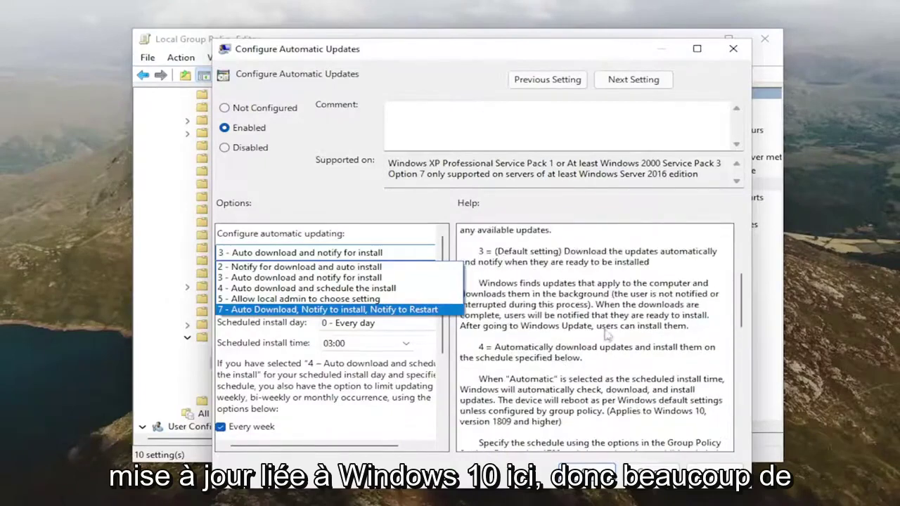
{"action": "key", "text": "Up"}
{"action": "key", "text": "Up"}
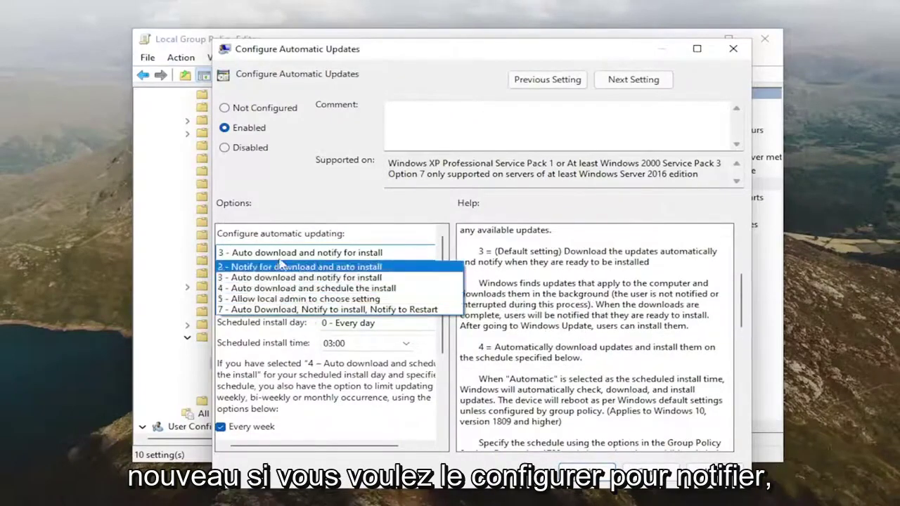
{"action": "left_click", "coordinate": [249, 268]}
- Recheck the automatic updating choice, then apply the Configure Automatic Updates policy and close its dialog
{"action": "left_click", "coordinate": [380, 252]}
{"action": "left_click", "coordinate": [391, 224]}
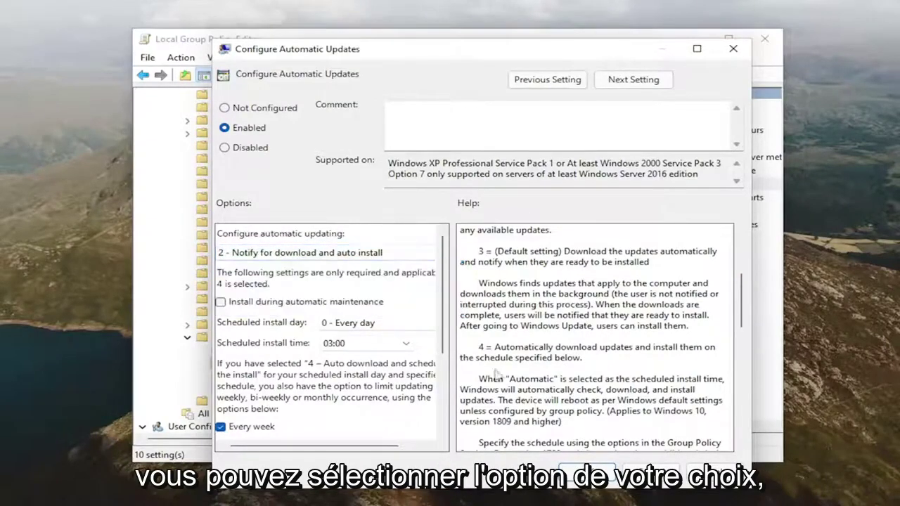
{"action": "left_click", "coordinate": [360, 255]}
{"action": "left_click", "coordinate": [398, 218]}
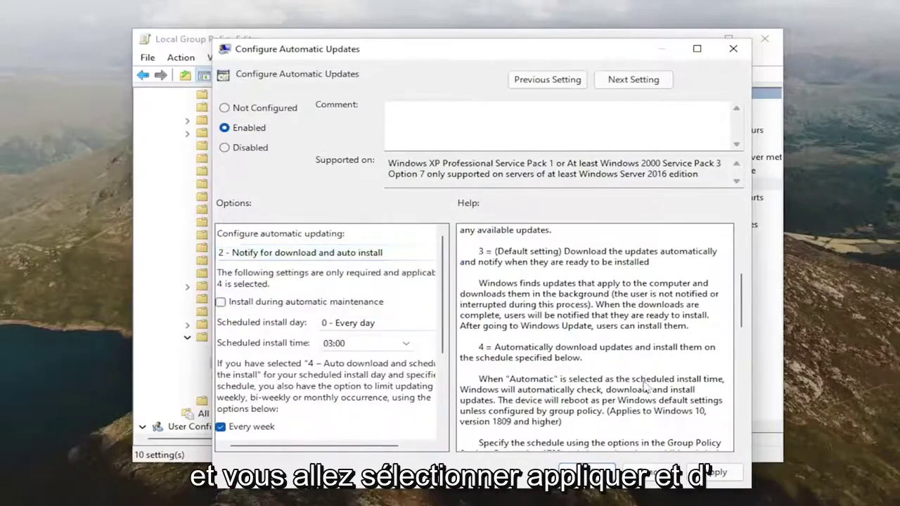
{"action": "left_click", "coordinate": [714, 472]}
{"action": "left_click", "coordinate": [587, 472]}
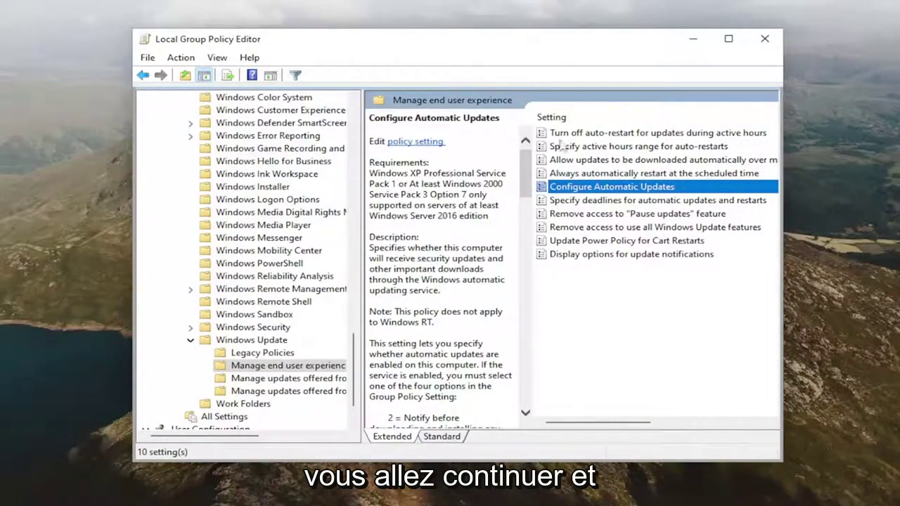
- Collapse the expanded folders under Computer Configuration and close the Local Group Policy Editor
{"action": "left_click", "coordinate": [195, 351]}
{"action": "left_click", "coordinate": [190, 340]}
{"action": "scroll", "coordinate": [204, 212], "scroll_direction": "up", "scroll_amount": 20}
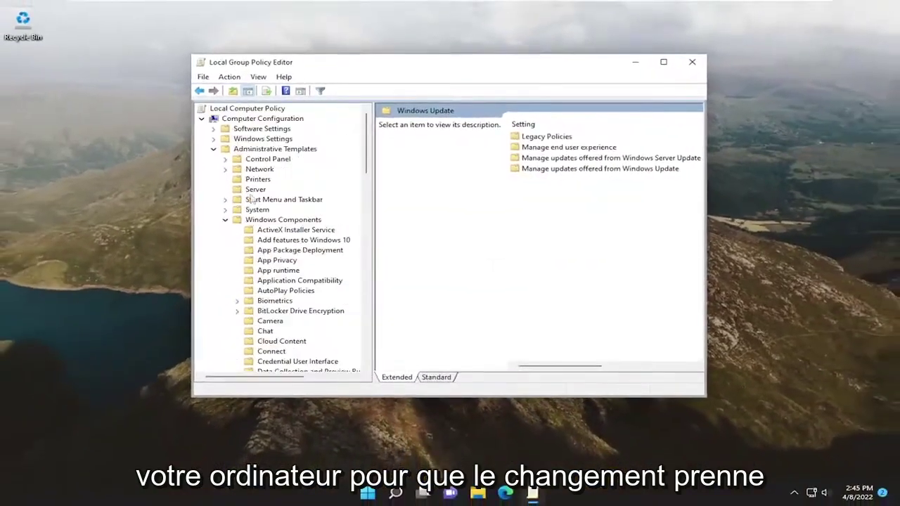
{"action": "left_click", "coordinate": [225, 220]}
{"action": "left_click", "coordinate": [213, 148]}
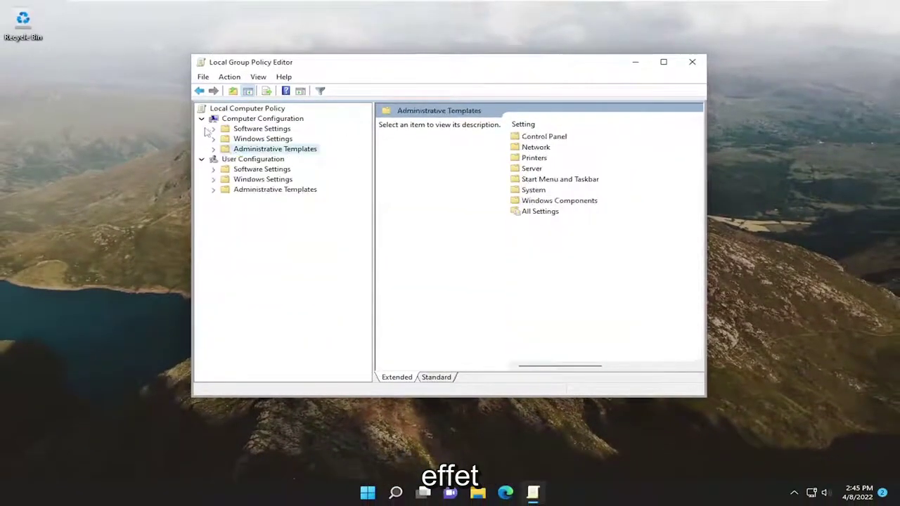
{"action": "left_click", "coordinate": [203, 118]}
{"action": "left_click", "coordinate": [692, 62]}
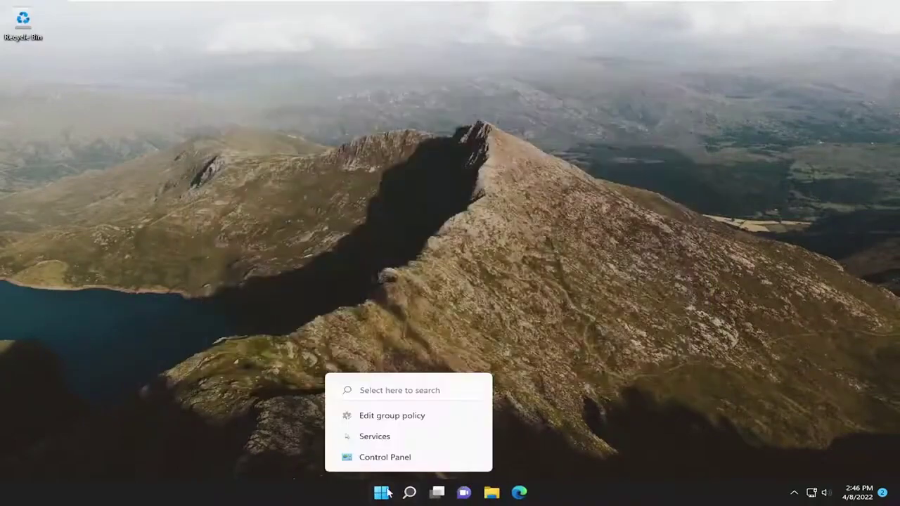